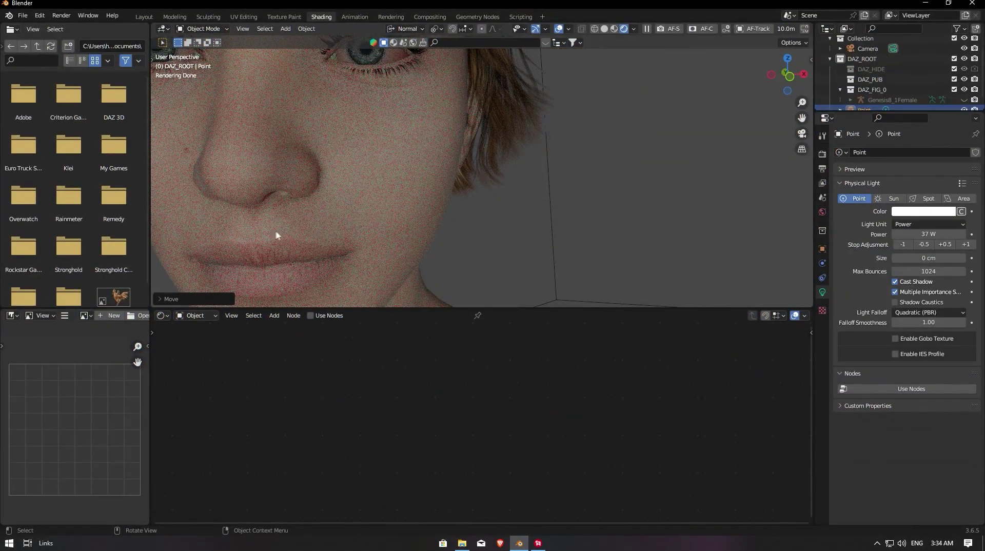
# - Cut the links between the image textures and the skin group node in the Genesis 8.1 Female_Face material
pyautogui.click(417, 126)
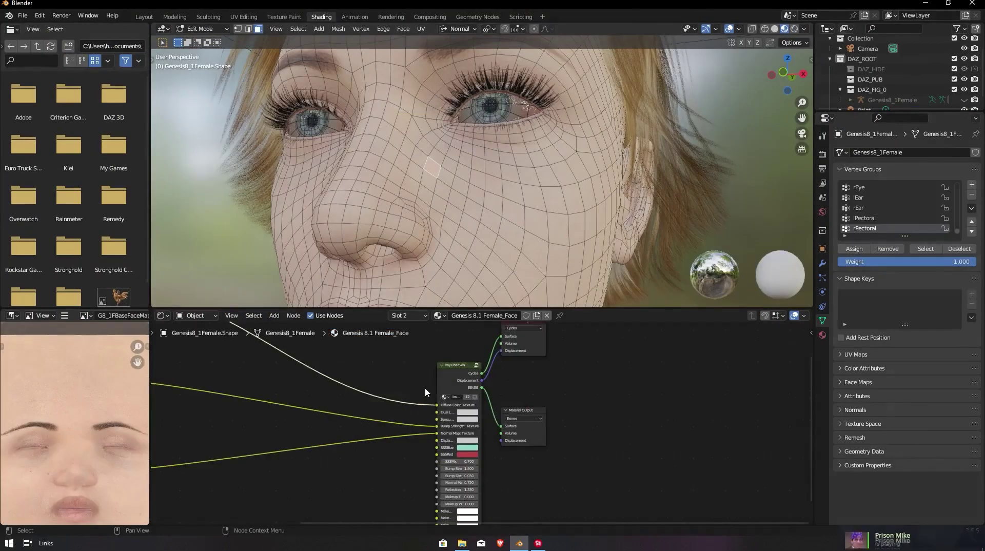
pyautogui.scroll(-3, 424, 386)
pyautogui.scroll(3, 423, 384)
pyautogui.rightClick(428, 354)
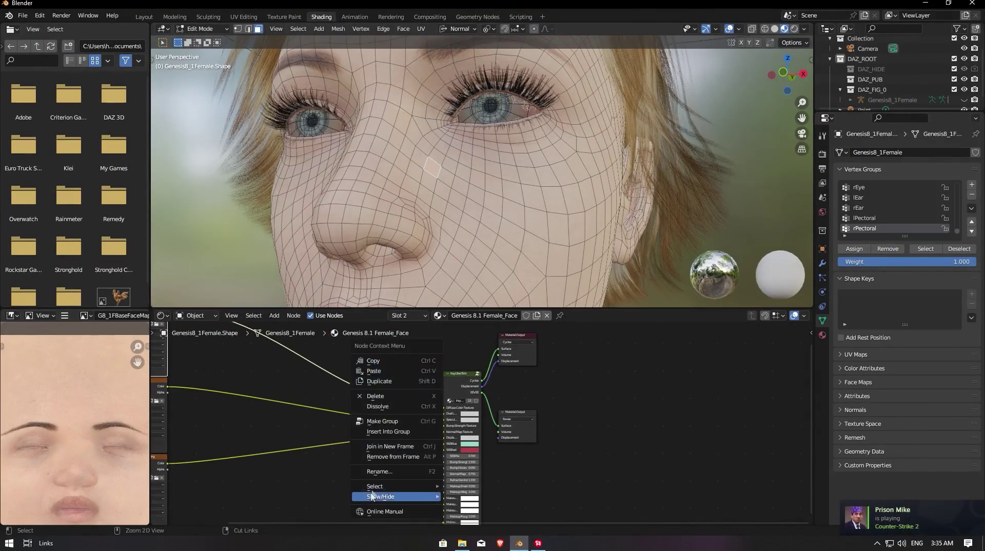
pyautogui.keyDown('ctrl'); pyautogui.moveTo(339, 360); pyautogui.dragTo(329, 454, button='right'); pyautogui.keyUp('ctrl')
pyautogui.scroll(-2, 412, 372)
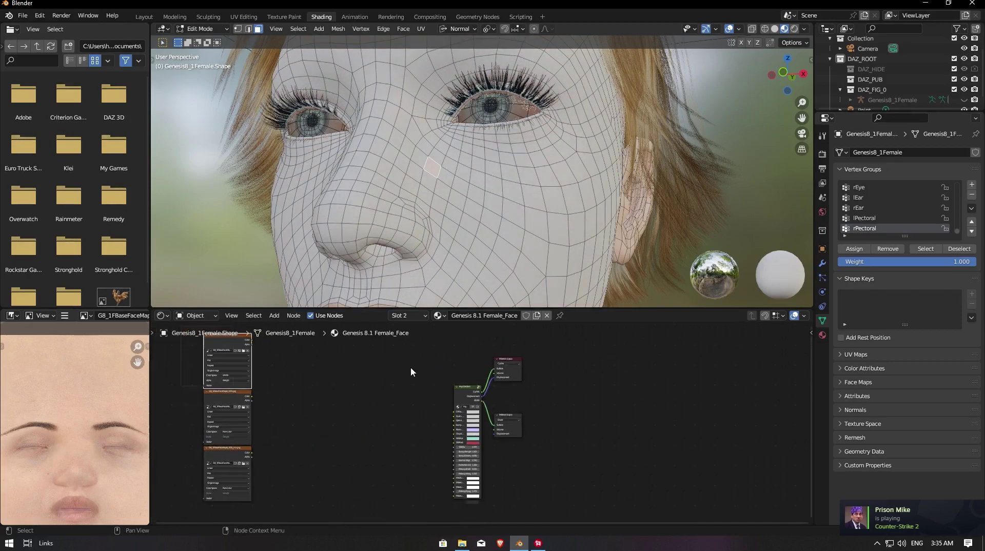
# - Delete the skin group node and the extra Material Output, and set the remaining output's target to All
pyautogui.press('x')
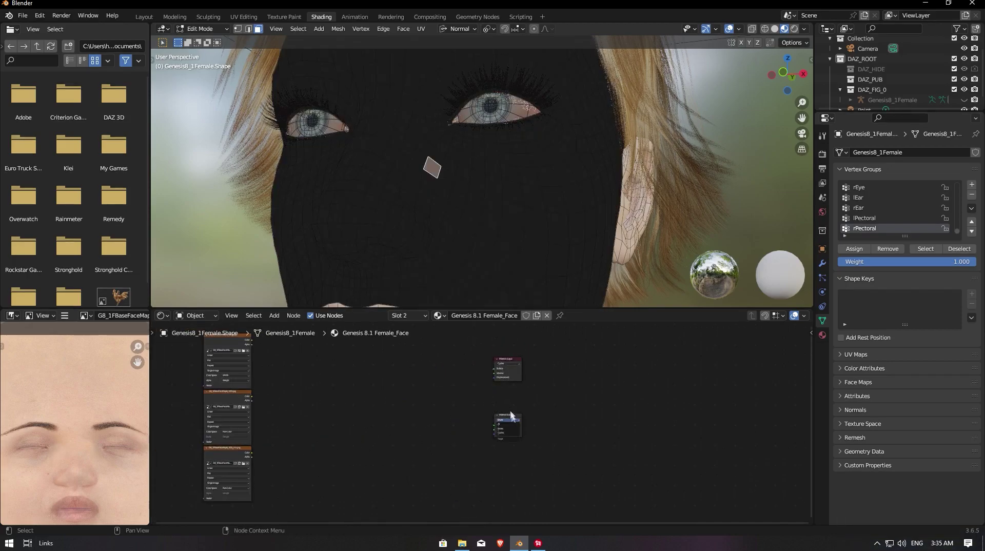
pyautogui.scroll(3, 520, 381)
pyautogui.moveTo(518, 380); pyautogui.dragTo(508, 455, button='middle')
pyautogui.click(527, 388)
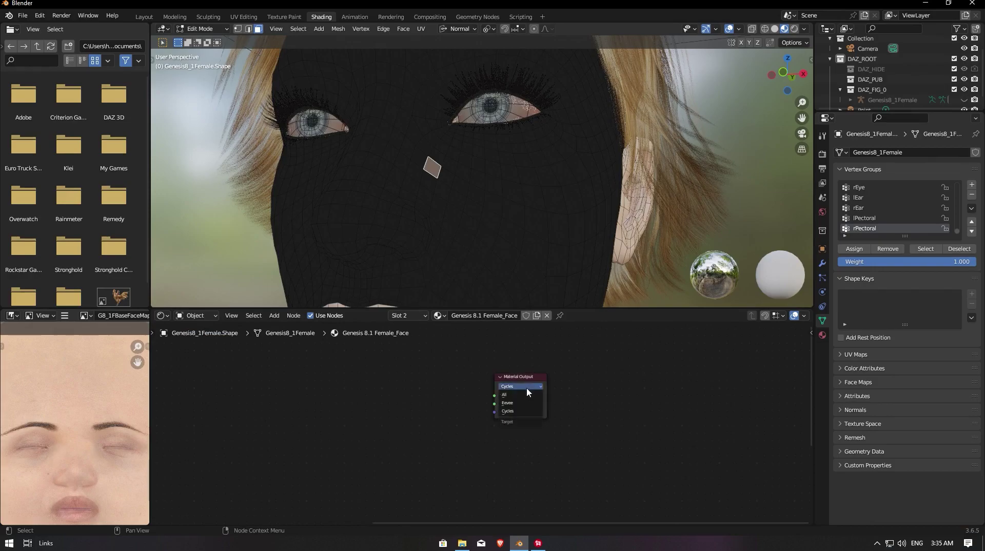
pyautogui.scroll(-3, 405, 398)
# - Add a Principled BSDF shader and connect its BSDF output to the Material Output's Surface input
pyautogui.hotkey('shift', 'a')
pyautogui.moveTo(404, 403)
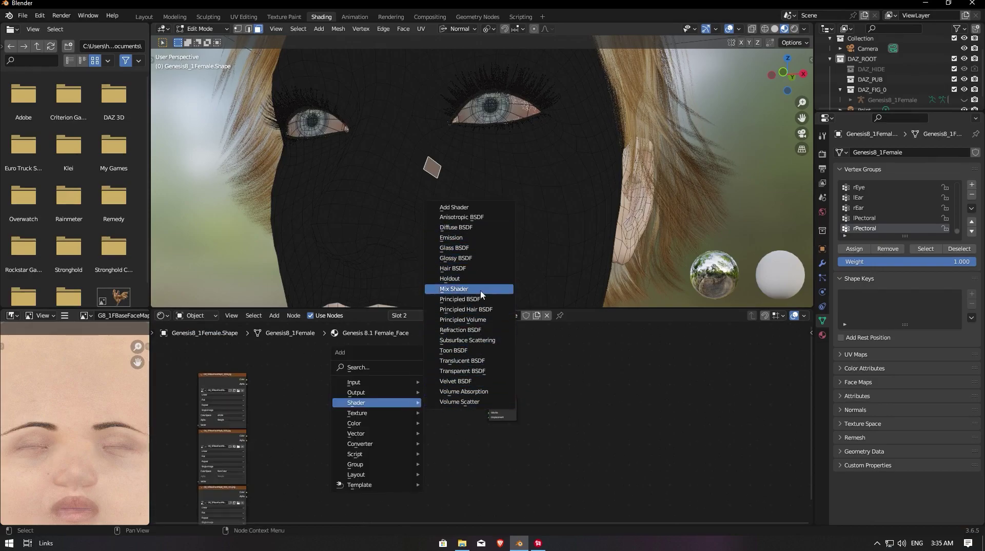
pyautogui.click(490, 304)
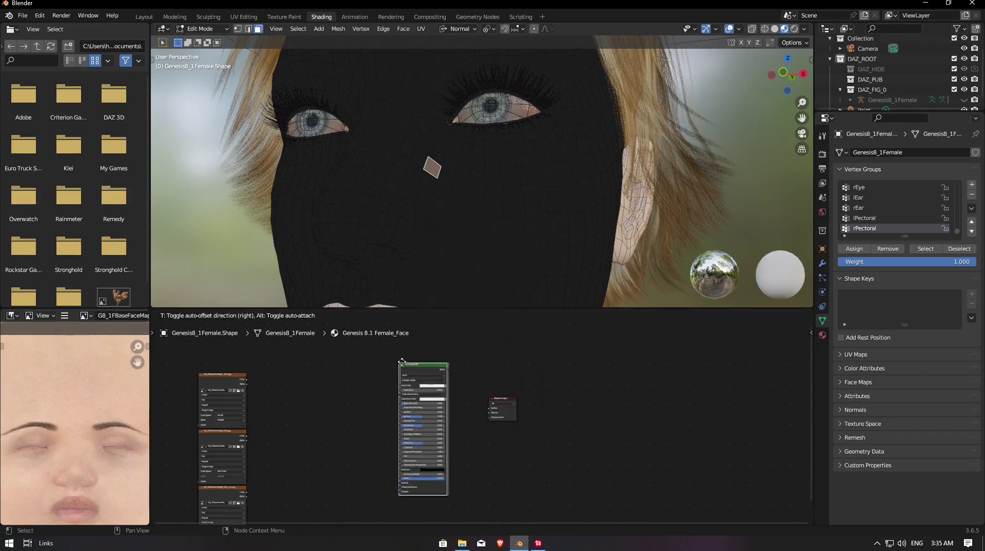
pyautogui.click(456, 370)
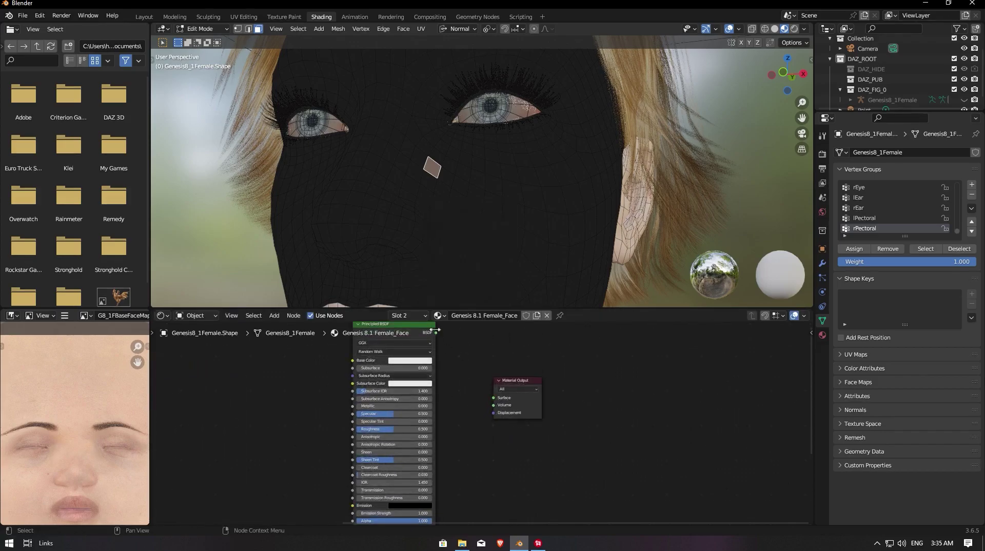
pyautogui.scroll(2, 468, 382)
pyautogui.moveTo(469, 389); pyautogui.dragTo(493, 398)
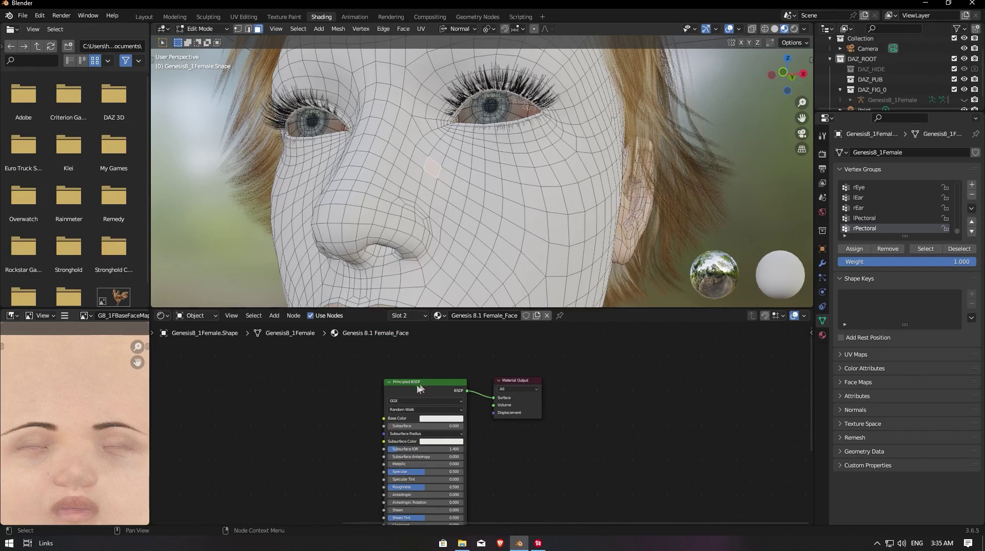
# - Connect the color of the sRGB face texture to the Principled BSDF's Base Color
pyautogui.scroll(-3, 279, 389)
pyautogui.moveTo(279, 390); pyautogui.dragTo(311, 386, button='middle')
pyautogui.click(270, 382)
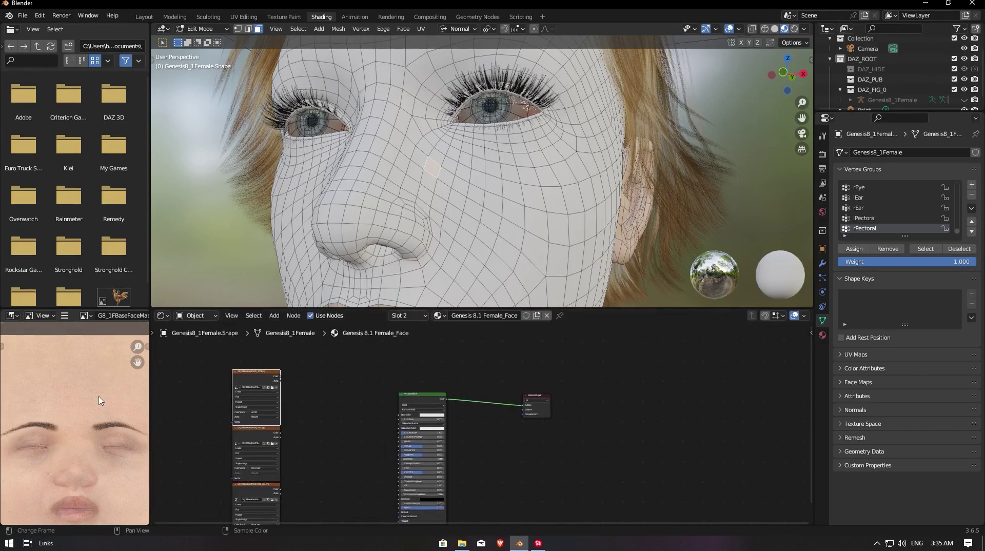
pyautogui.scroll(-5, 98, 401)
pyautogui.scroll(4, 98, 406)
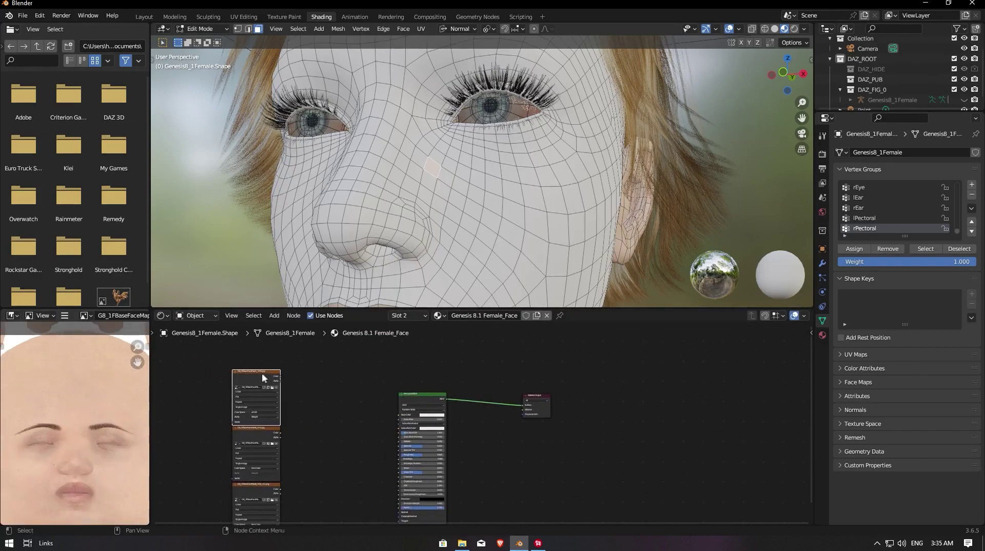
pyautogui.scroll(2, 210, 359)
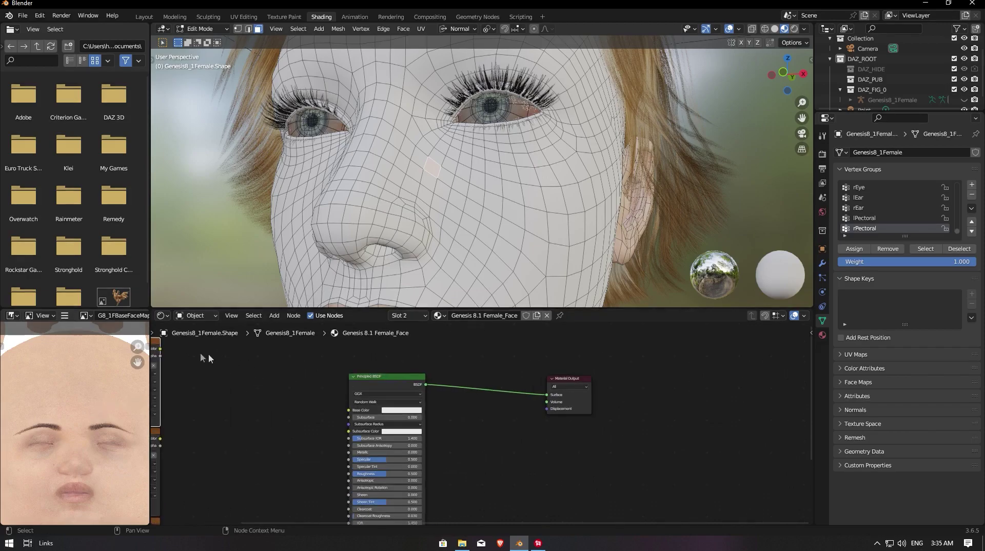
pyautogui.moveTo(210, 358); pyautogui.dragTo(285, 377, button='middle')
pyautogui.moveTo(265, 366); pyautogui.dragTo(452, 425)
pyautogui.moveTo(491, 397); pyautogui.dragTo(523, 370)
# - Connect the color of G8_1FBaseFaceMapB_1001.jpg to both Roughness and Specular of the Principled BSDF
pyautogui.moveTo(341, 424); pyautogui.dragTo(375, 368, button='middle')
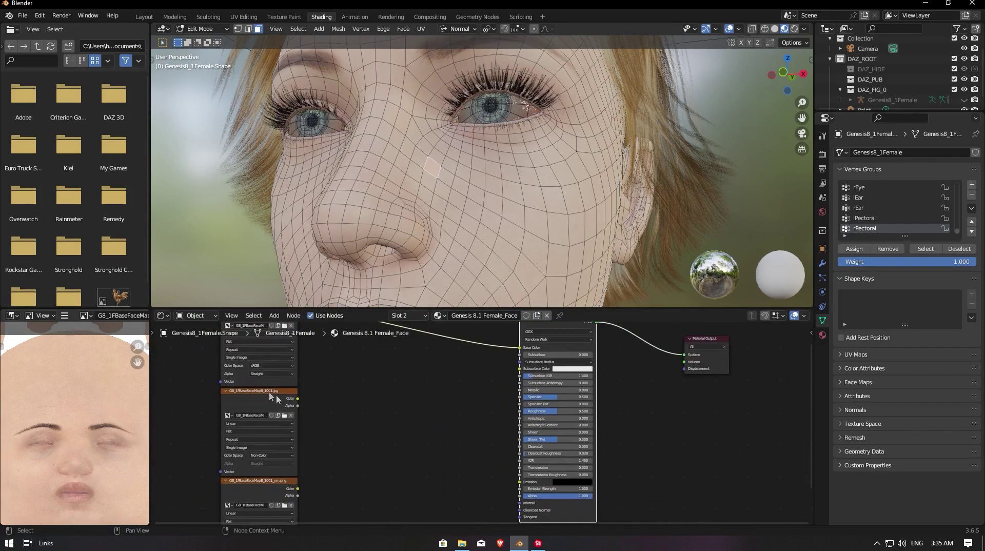
pyautogui.click(249, 400)
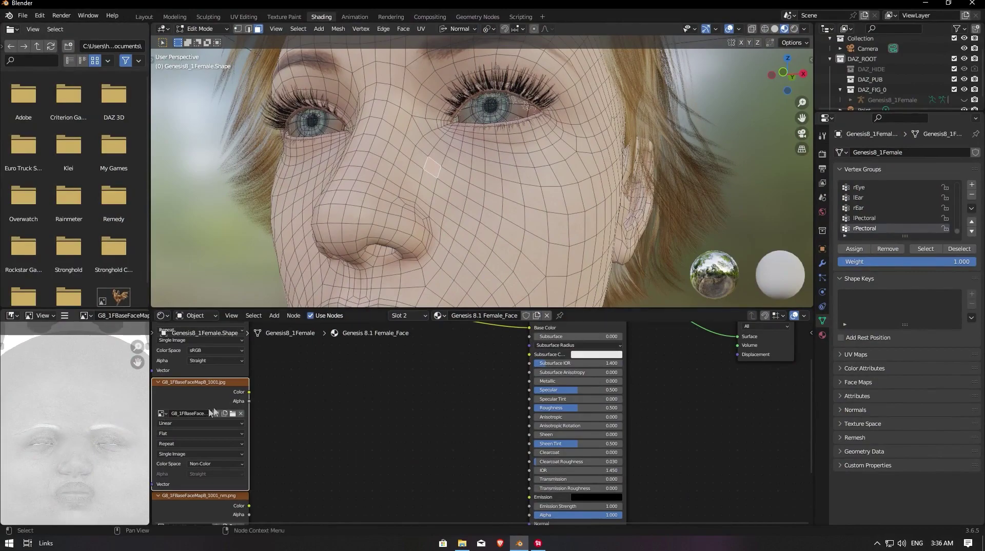
pyautogui.moveTo(249, 392)
pyautogui.mouseDown()
pyautogui.moveTo(491, 377)
pyautogui.moveTo(523, 416)
pyautogui.moveTo(530, 408)
pyautogui.mouseUp()
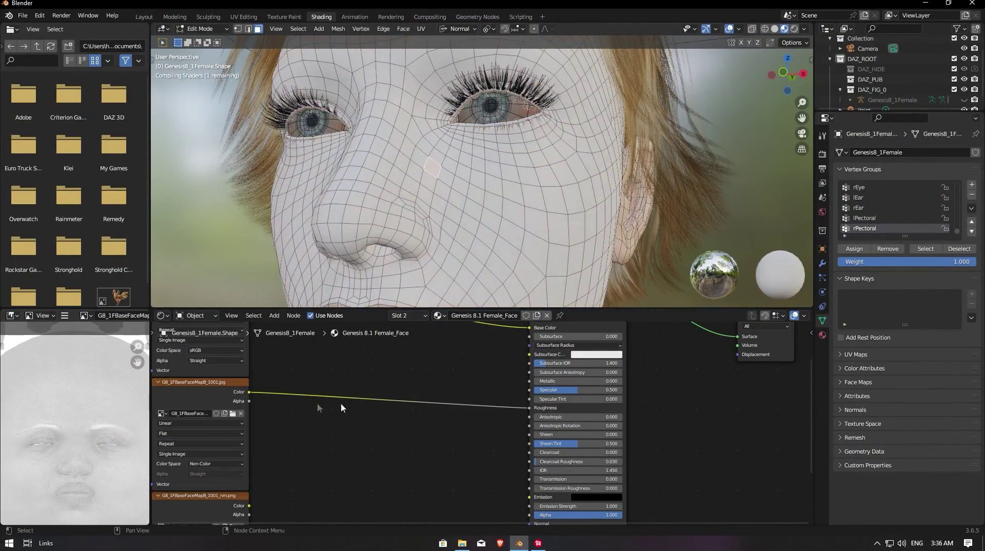
pyautogui.moveTo(247, 393); pyautogui.dragTo(529, 390)
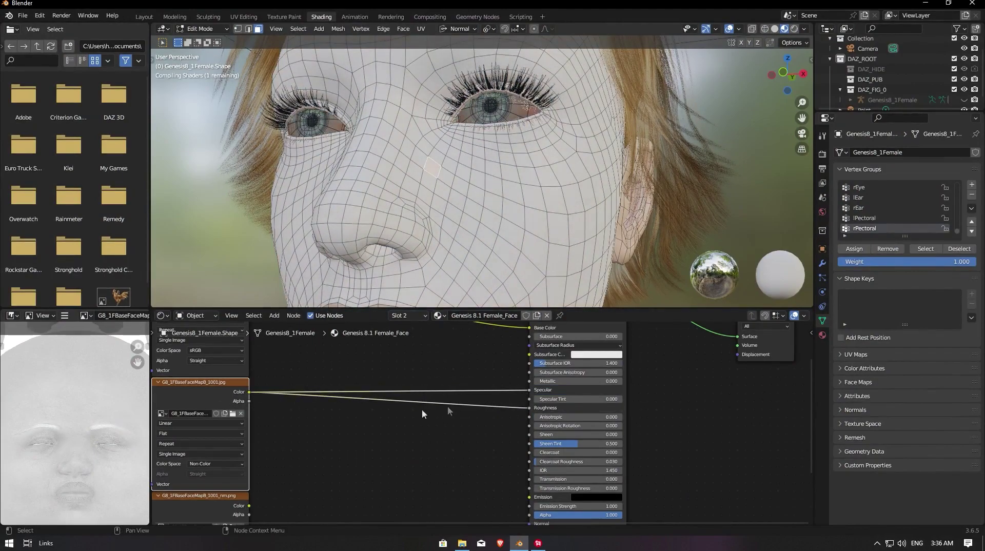
# - Insert a Reroute on both the Roughness and Specular links and place them beside the texture node, one above the other
pyautogui.hotkey('shift', 'a')
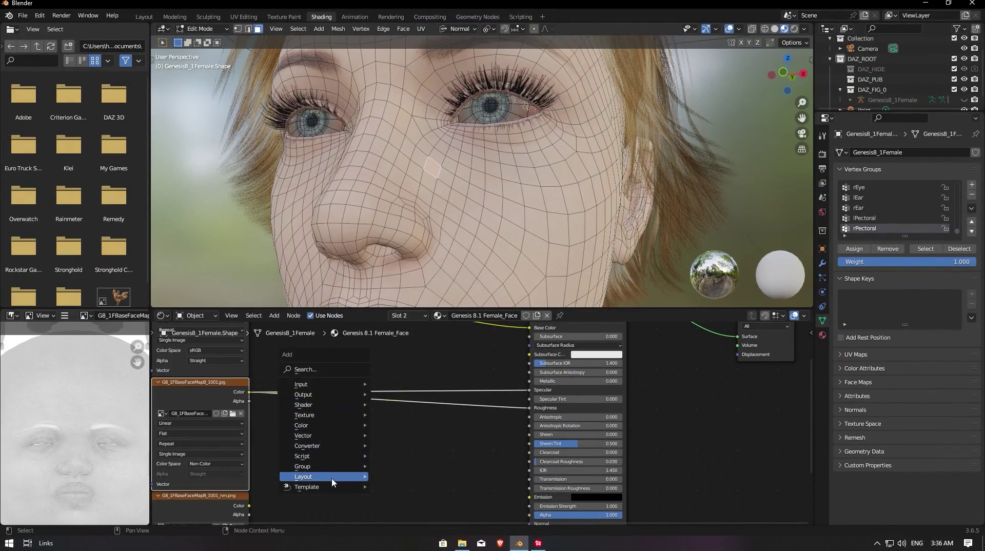
pyautogui.moveTo(356, 478)
pyautogui.click(398, 486)
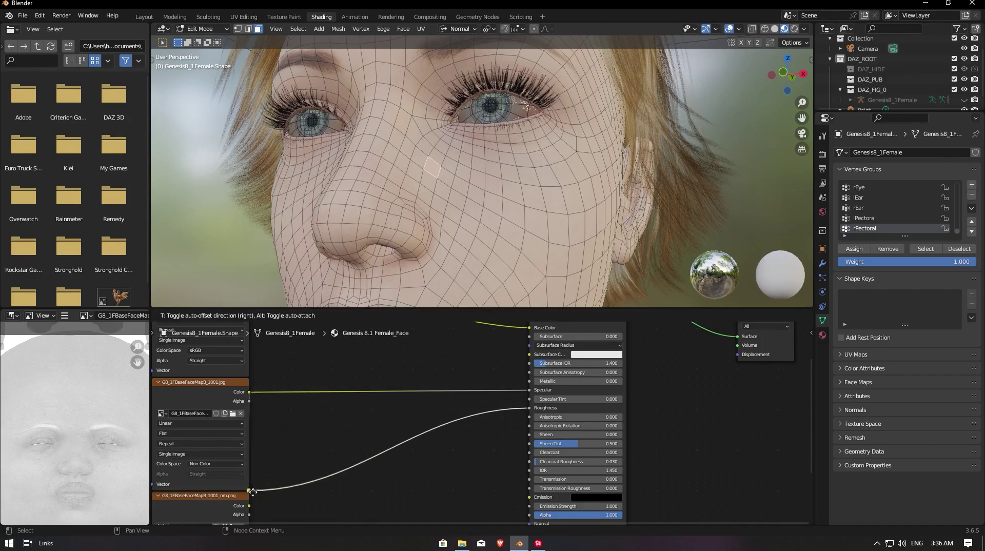
pyautogui.click(256, 487)
pyautogui.hotkey('shift', 'a')
pyautogui.click(349, 402)
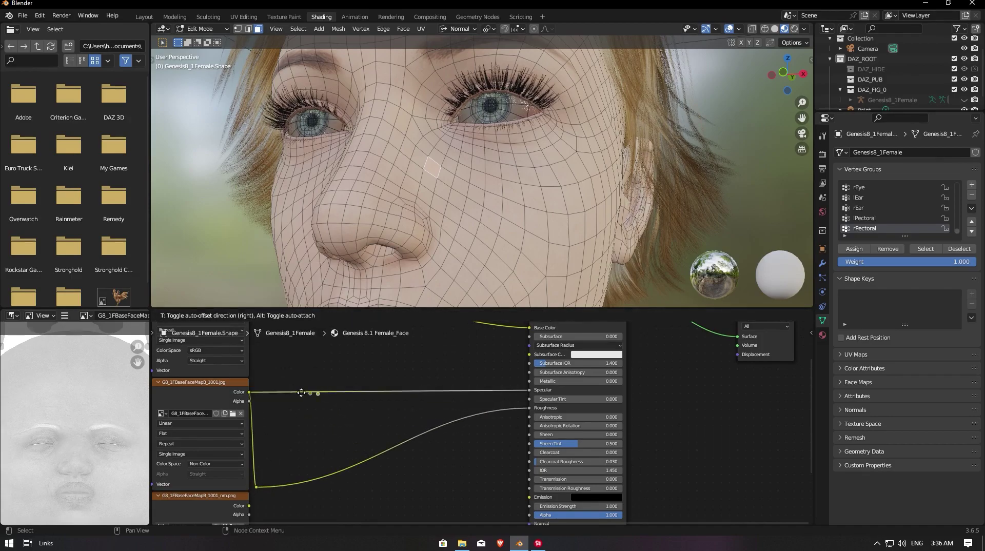
pyautogui.click(257, 345)
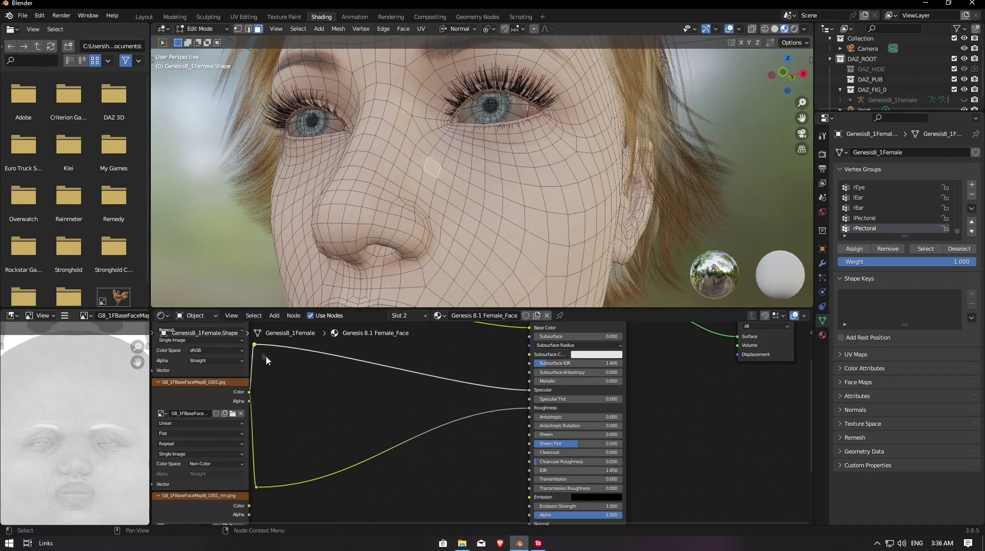
# - Add a Bump node linking the color of G8_1FBaseFaceMapB_1001_nm.png through Height to the Principled BSDF's Normal input
pyautogui.scroll(-1, 323, 409)
pyautogui.click(242, 484)
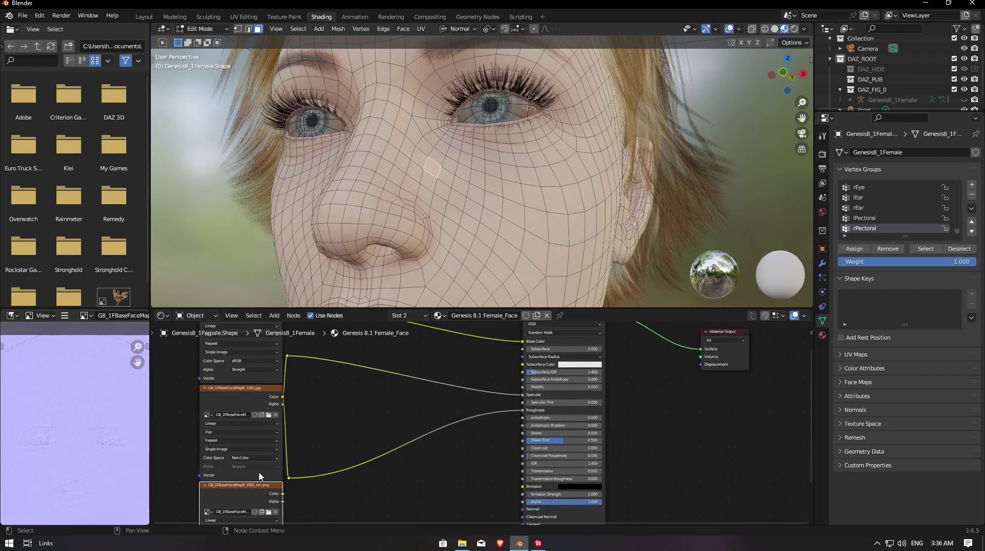
pyautogui.scroll(1, 102, 450)
pyautogui.moveTo(369, 519); pyautogui.dragTo(349, 423, button='middle')
pyautogui.click(350, 434)
pyautogui.hotkey('shift', 'a')
pyautogui.write('bump')
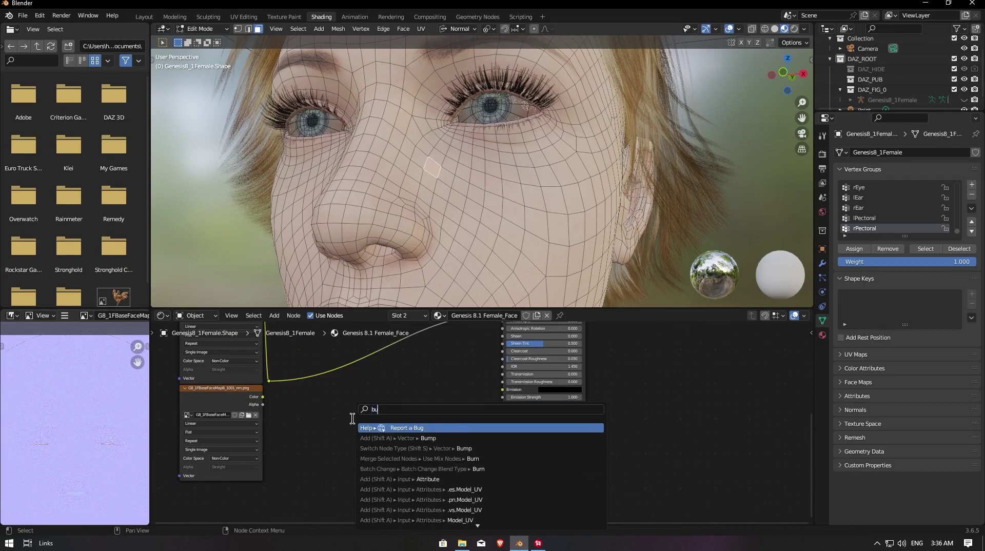
pyautogui.press('Return')
pyautogui.click(312, 415)
pyautogui.moveTo(262, 398); pyautogui.dragTo(329, 459)
pyautogui.moveTo(377, 421); pyautogui.dragTo(502, 416)
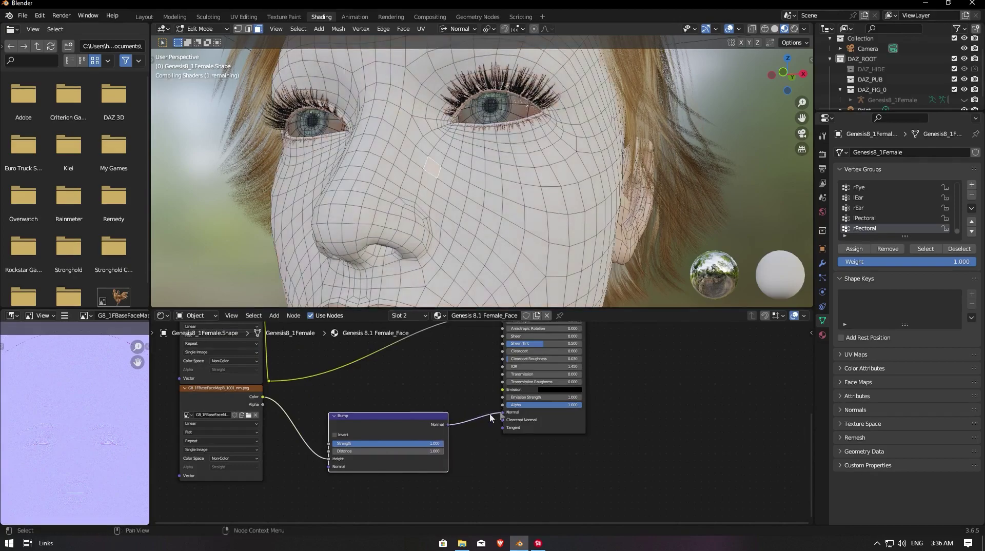
# - Set the Bump node's strength to 0.1 and check the skin surface up close
pyautogui.scroll(2, 452, 421)
pyautogui.click(387, 452)
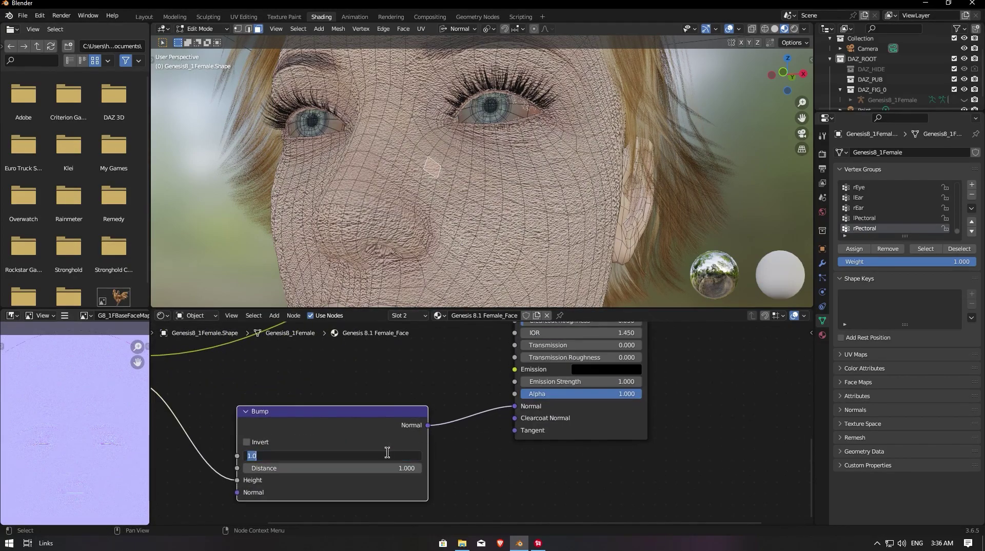
pyautogui.write('0.1')
pyautogui.press('Return')
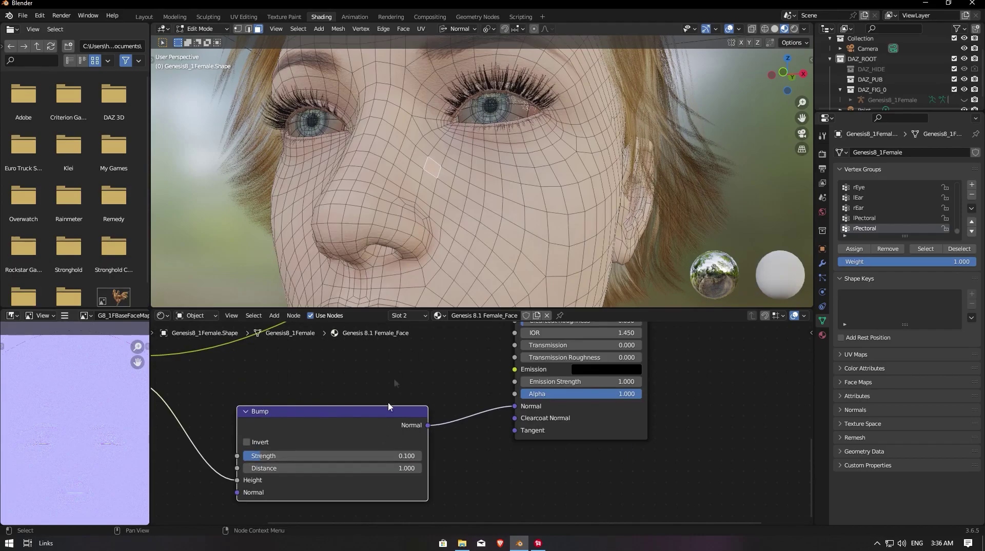
pyautogui.scroll(5, 494, 207)
pyautogui.moveTo(349, 221); pyautogui.dragTo(357, 323, button='middle')
pyautogui.scroll(-3, 380, 288)
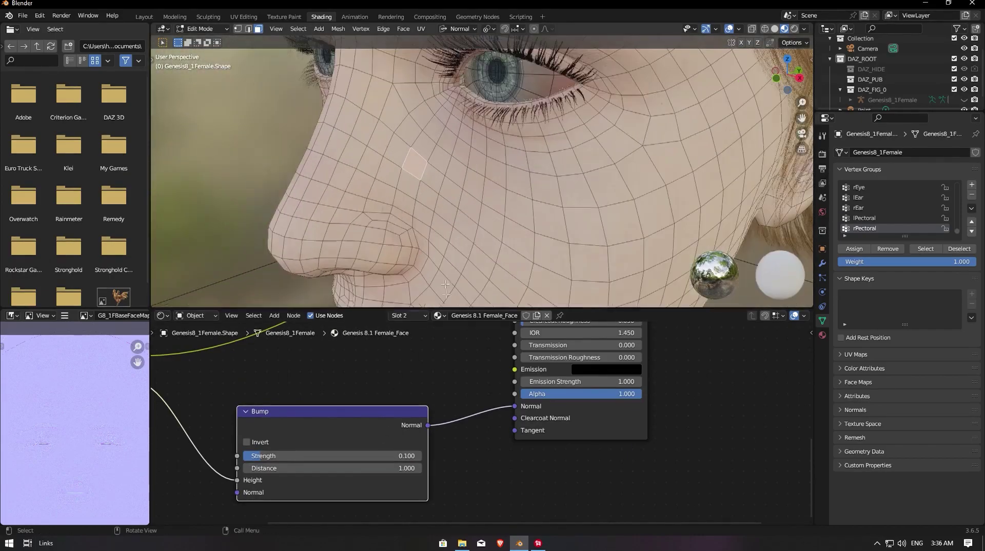
# - Insert a Map Range node on the link between the upper reroute and the Specular input
pyautogui.scroll(-1, 434, 374)
pyautogui.moveTo(434, 373); pyautogui.dragTo(501, 342, button='middle')
pyautogui.scroll(-3, 486, 403)
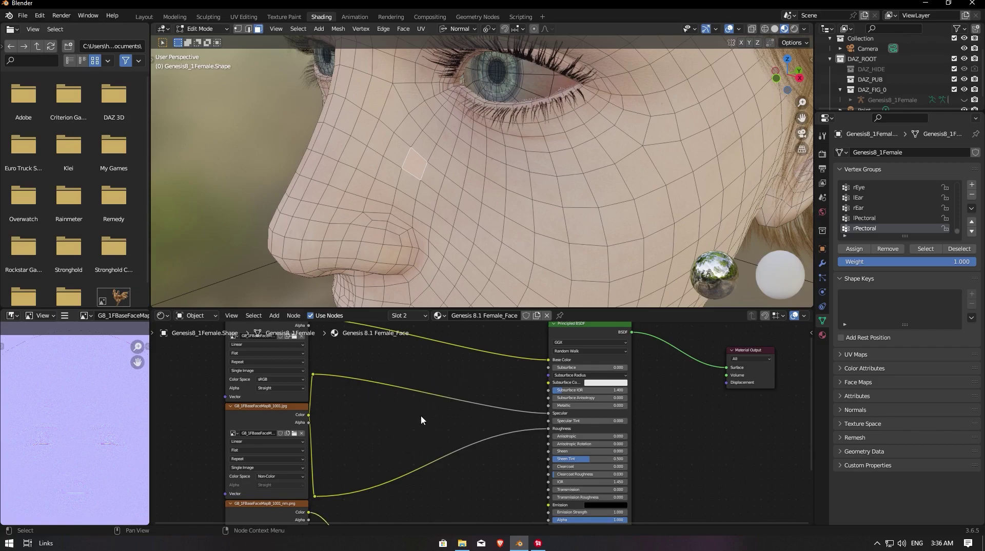
pyautogui.hotkey('shift', 'a')
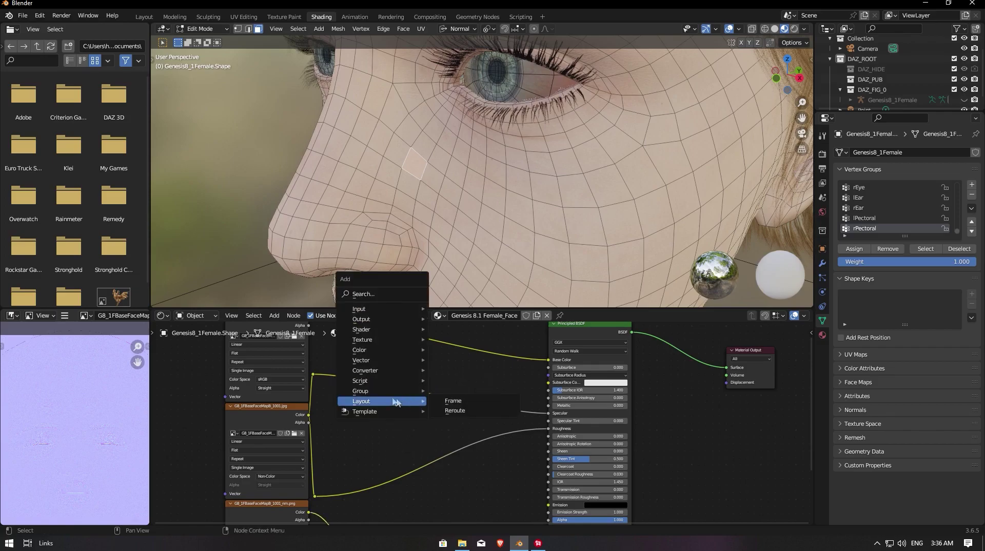
pyautogui.press('Escape')
pyautogui.press('F3')
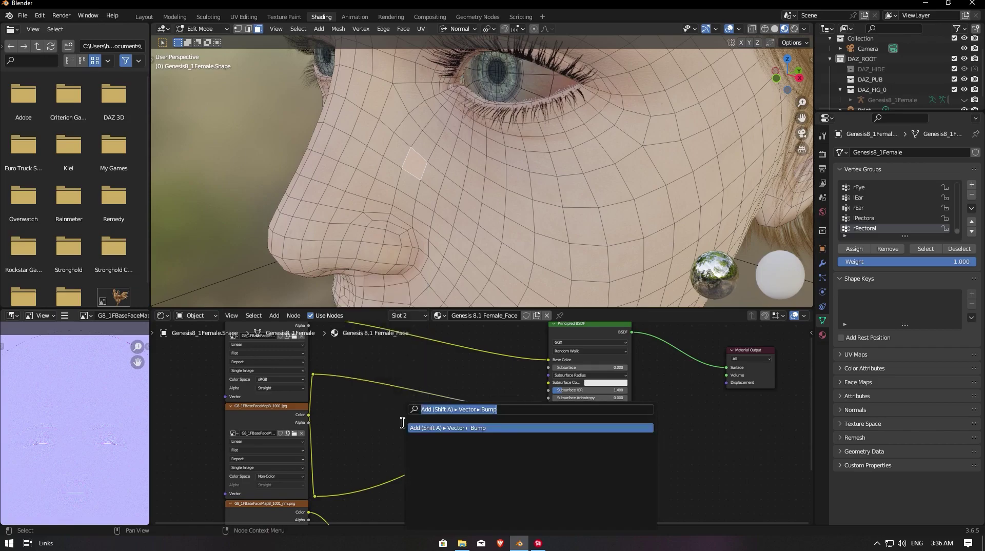
pyautogui.write('map ra')
pyautogui.press('Return')
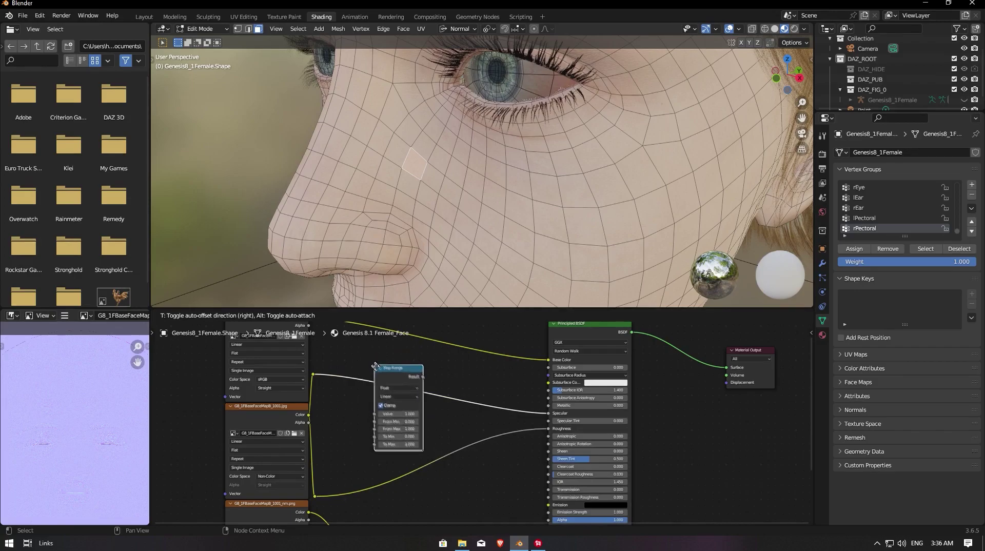
pyautogui.click(377, 366)
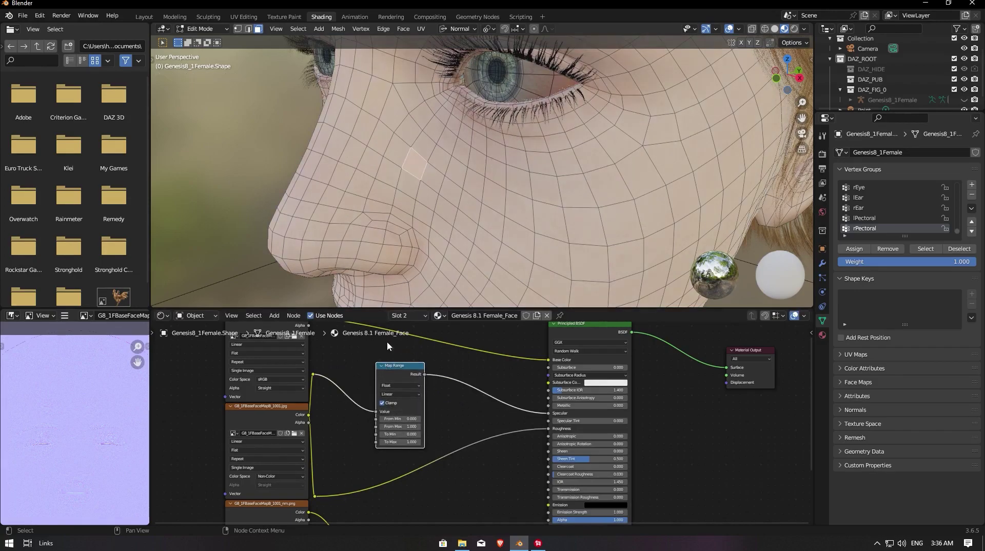
# - Switch the figure to Object Mode and view the face from the front
pyautogui.scroll(-1, 493, 236)
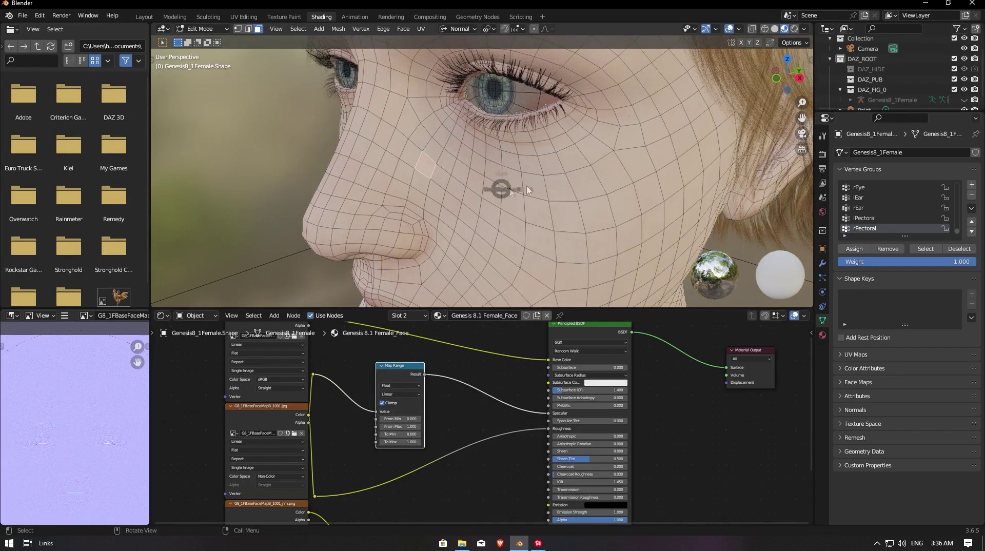
pyautogui.press('KP_3')
pyautogui.scroll(1, 528, 191)
pyautogui.press('`')
pyautogui.click(491, 162)
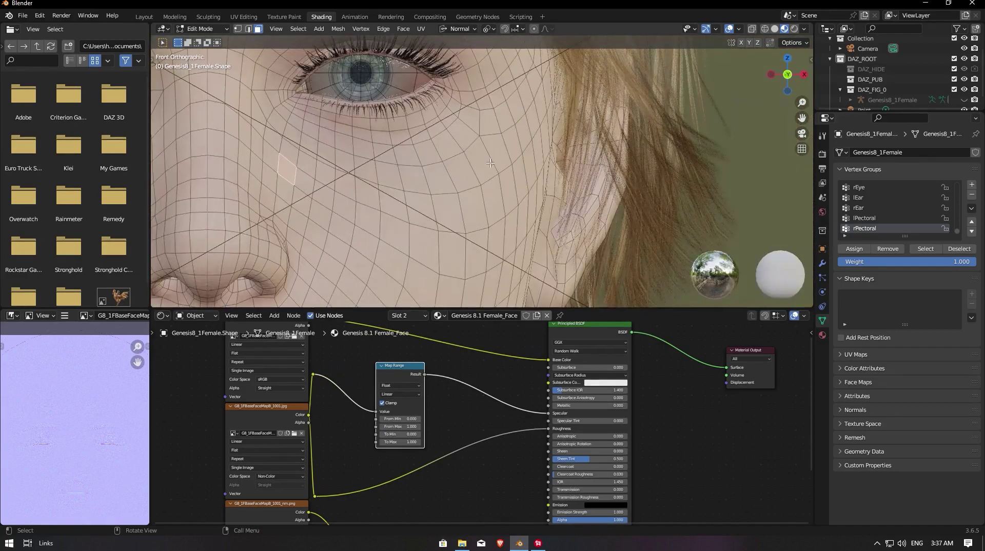
pyautogui.scroll(-4, 490, 162)
pyautogui.scroll(2, 482, 179)
pyautogui.press('Tab')
pyautogui.scroll(4, 406, 389)
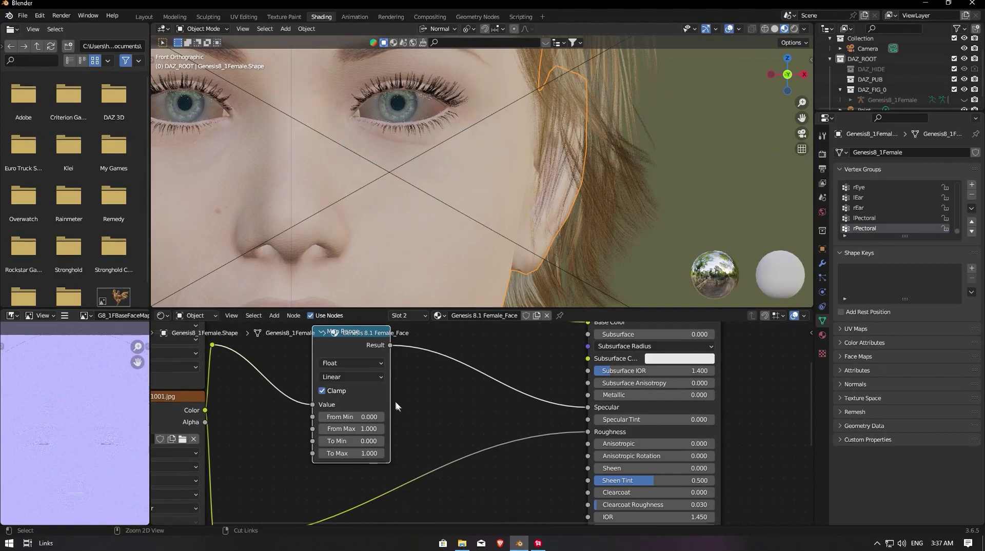
pyautogui.scroll(-2, 396, 407)
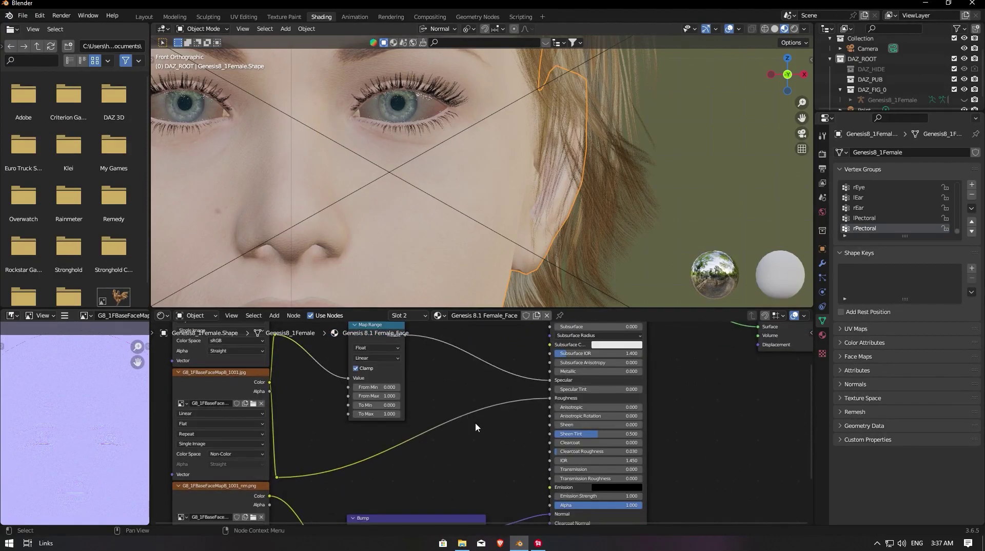
# - Insert a Color Ramp node on the link between the lower reroute and the Principled BSDF's Roughness input
pyautogui.hotkey('shift', 'a')
pyautogui.write('colrr')
pyautogui.press('BackSpace')
pyautogui.write('olo')
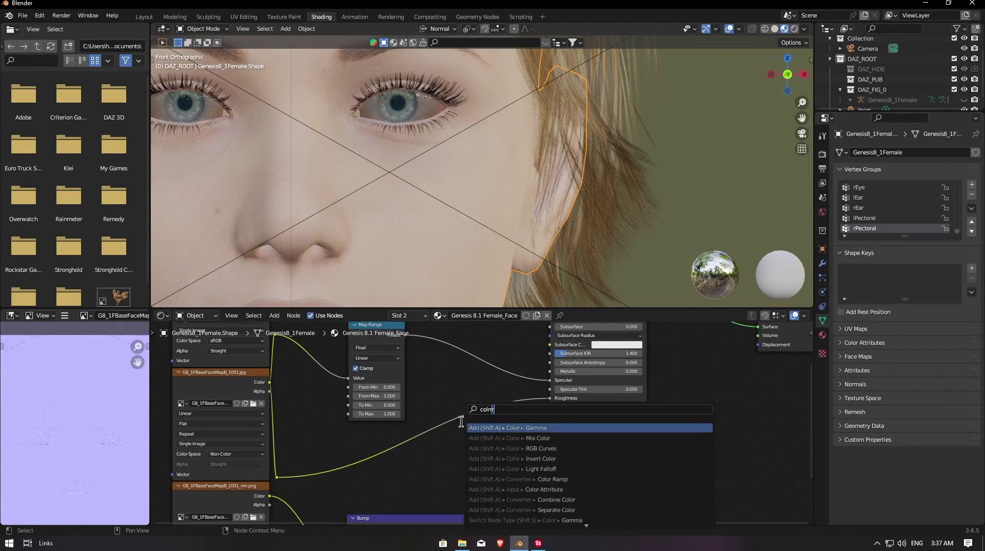
pyautogui.write('rr')
pyautogui.press('Down')
pyautogui.press('Return')
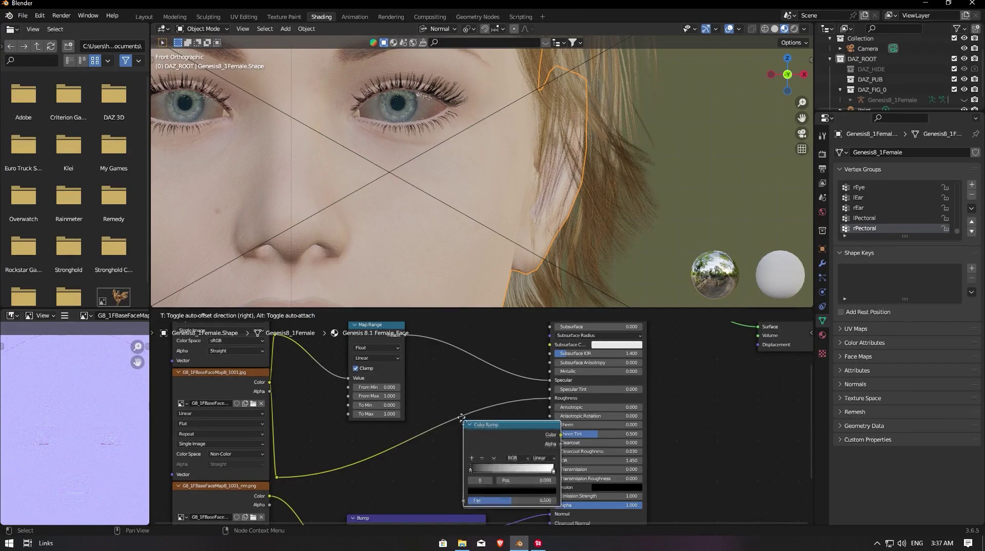
# - Move the Color Ramp's black stop to position 0.482 and set the Map Range node's From Min to 1.7
pyautogui.scroll(3, 451, 462)
pyautogui.moveTo(393, 466); pyautogui.dragTo(462, 466)
pyautogui.moveTo(360, 354); pyautogui.dragTo(415, 387, button='middle')
pyautogui.moveTo(390, 398); pyautogui.dragTo(434, 397)
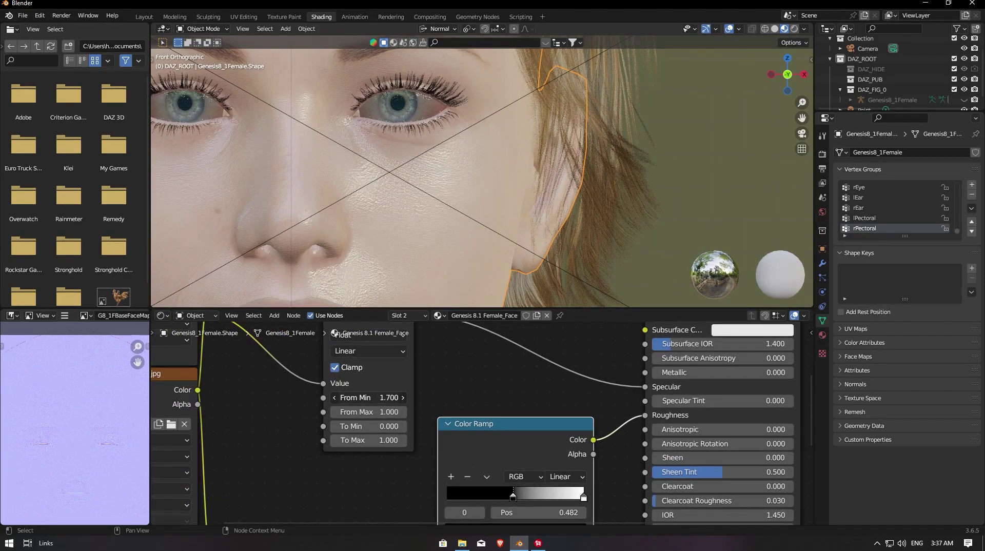
# - Check the skin's shine beside the nose and move the Color Ramp's black stop to position 0.359
pyautogui.scroll(1, 422, 229)
pyautogui.moveTo(423, 223); pyautogui.dragTo(417, 187, button='middle')
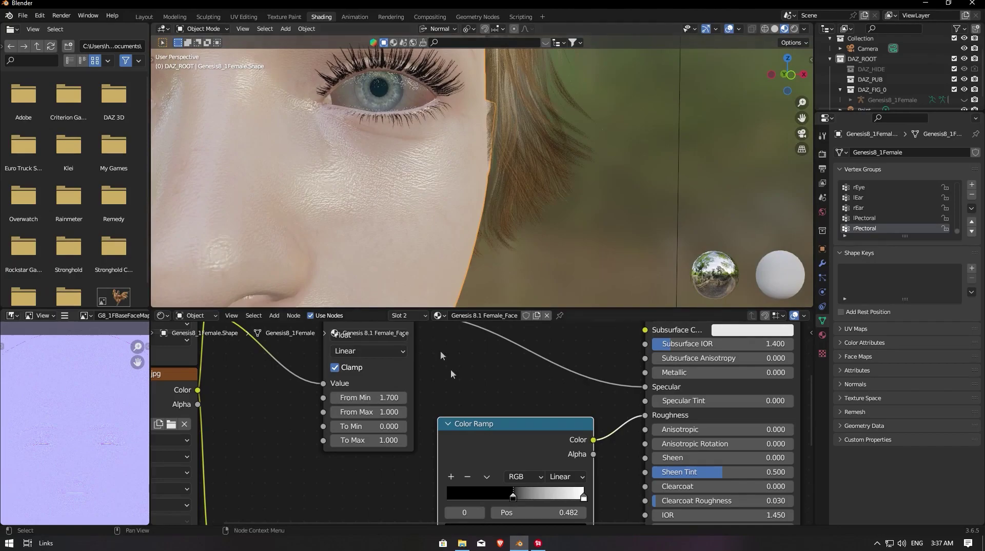
pyautogui.moveTo(514, 501)
pyautogui.mouseDown()
pyautogui.moveTo(482, 496)
pyautogui.moveTo(496, 493)
pyautogui.mouseUp()
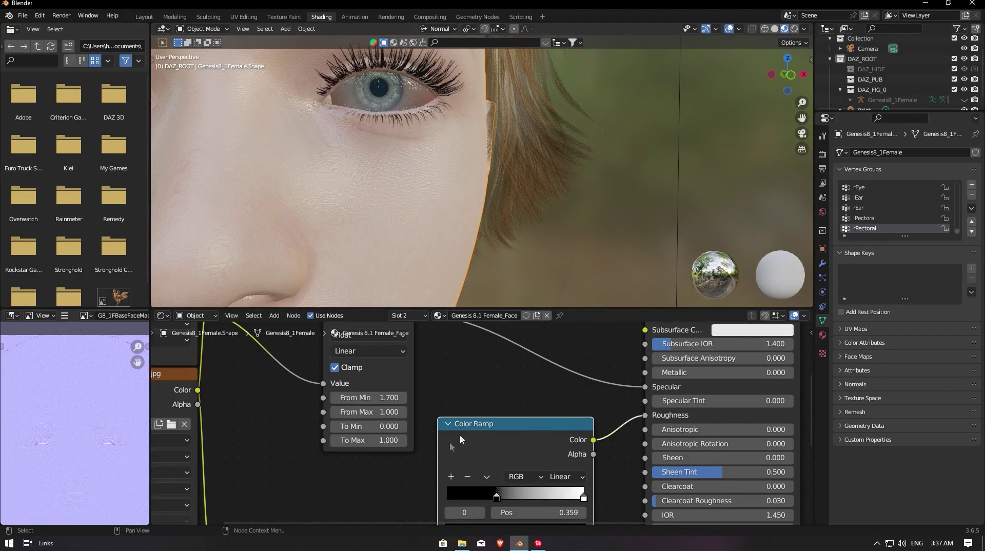
# - Set the Bump node's distance to 0.2 and its strength to 0.1 while viewing the nose in profile
pyautogui.moveTo(431, 220); pyautogui.dragTo(519, 205, button='middle')
pyautogui.moveTo(508, 513); pyautogui.dragTo(484, 382, button='middle')
pyautogui.scroll(-4, 485, 383)
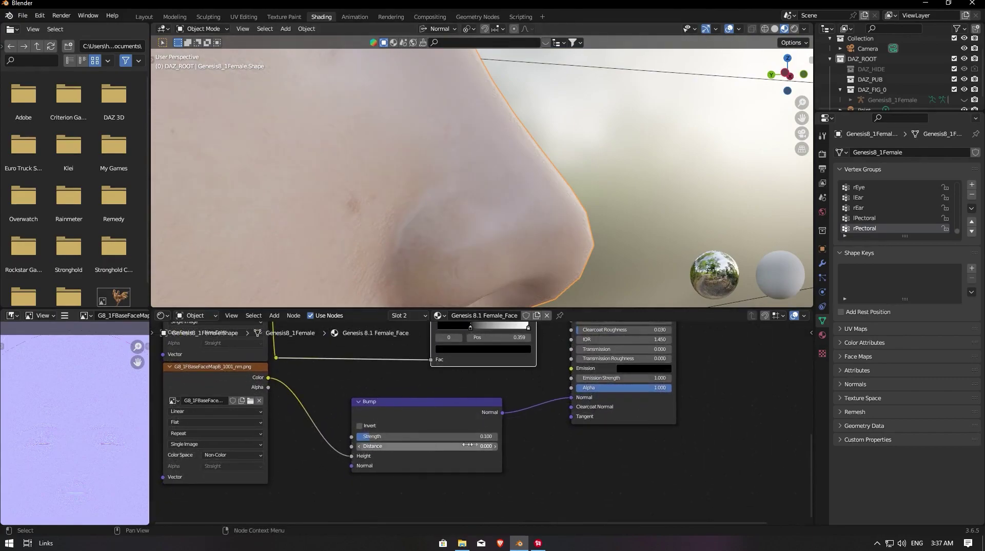
pyautogui.moveTo(378, 438); pyautogui.dragTo(393, 437)
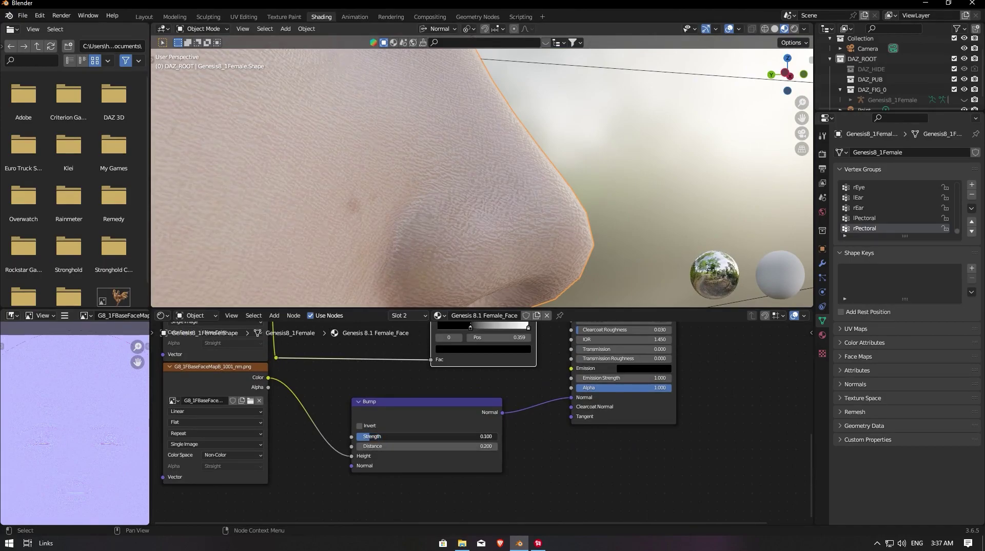
# - Examine the skin's bump and highlights from the front and side, especially around the nose, cheek and eye
pyautogui.moveTo(427, 148); pyautogui.dragTo(360, 167, button='middle')
pyautogui.scroll(-5, 369, 165)
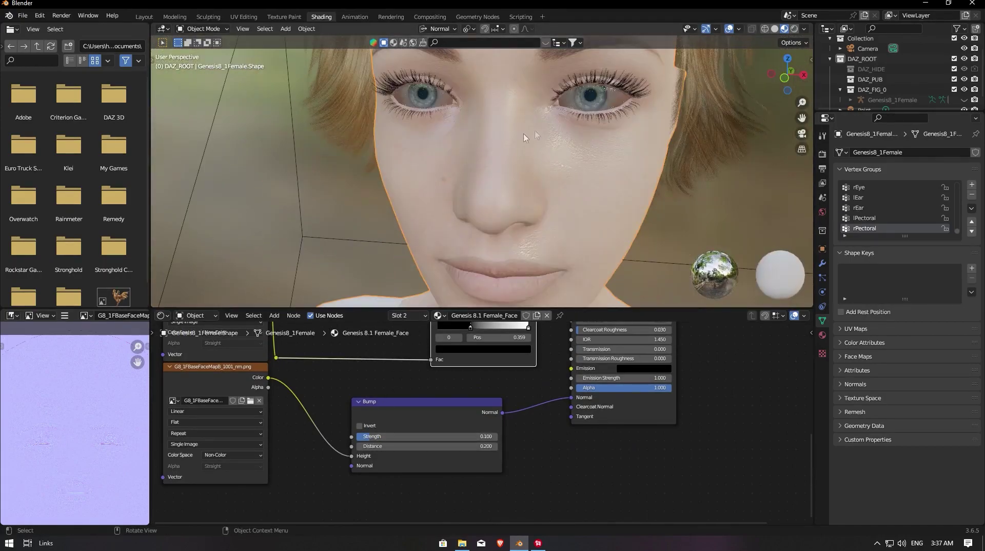
pyautogui.scroll(3, 699, 144)
pyautogui.moveTo(668, 166); pyautogui.dragTo(690, 136, button='middle')
pyautogui.moveTo(802, 118); pyautogui.dragTo(657, 263)
pyautogui.scroll(-1, 487, 125)
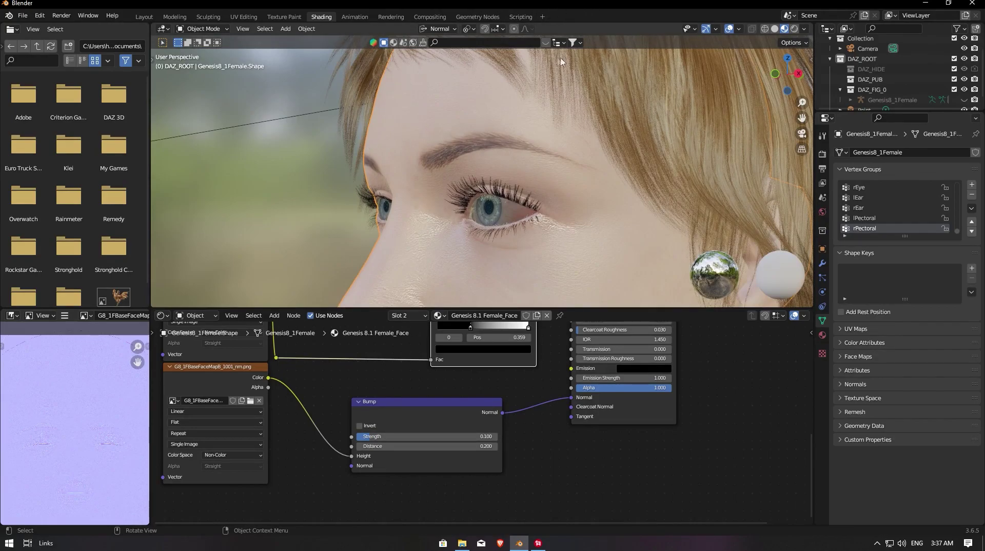
pyautogui.click(248, 127)
pyautogui.scroll(-3, 460, 185)
pyautogui.click(465, 230)
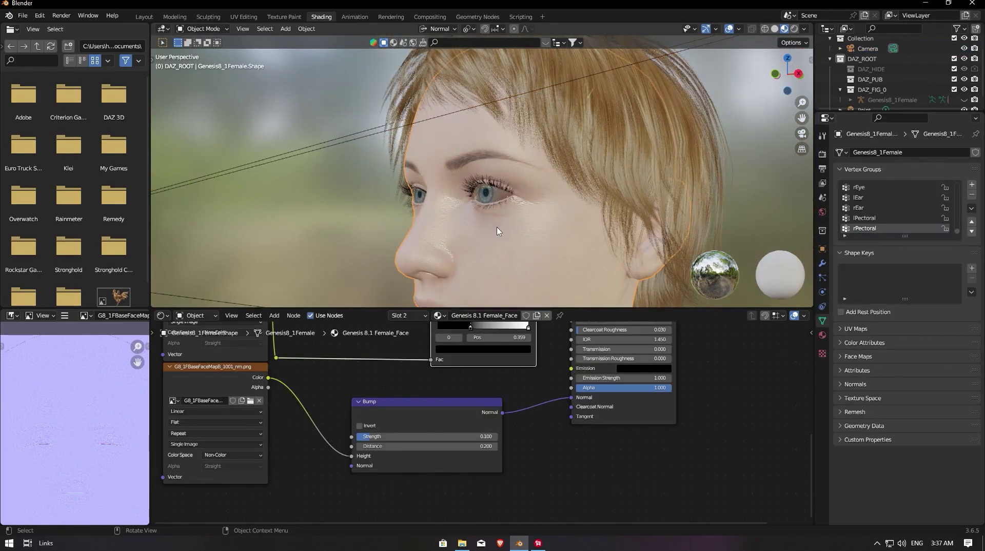
# - Look over the whole face material node tree, from the image textures to the Material Output
pyautogui.scroll(-4, 500, 416)
pyautogui.moveTo(511, 409); pyautogui.dragTo(539, 490, button='middle')
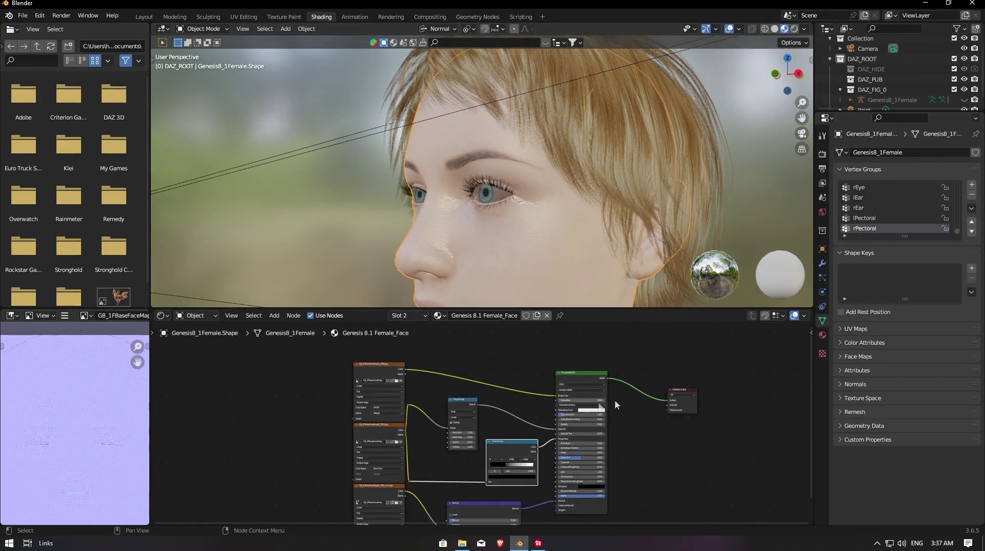
pyautogui.moveTo(616, 442); pyautogui.dragTo(620, 407, button='middle')
pyautogui.scroll(2, 552, 412)
pyautogui.scroll(-2, 566, 406)
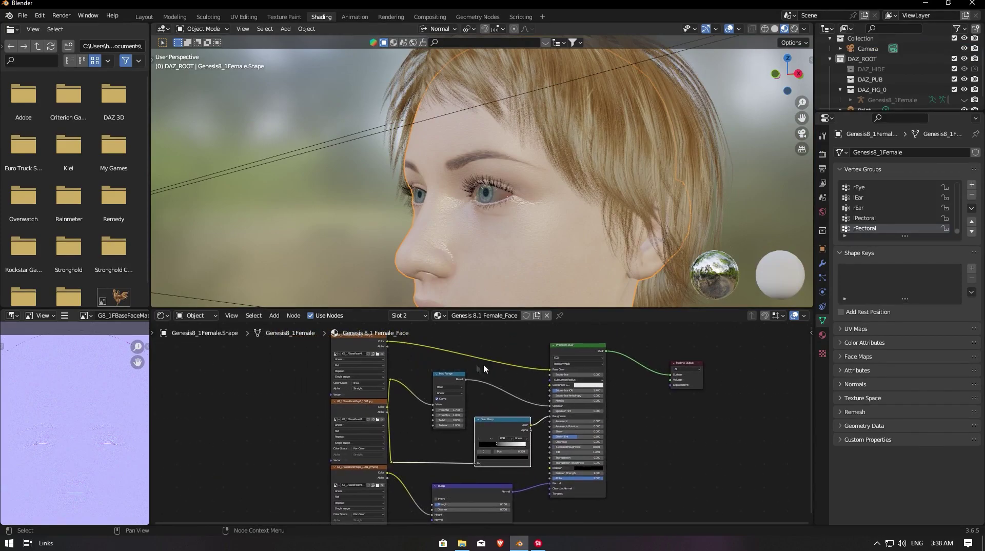
pyautogui.click(451, 384)
pyautogui.click(488, 411)
# - Switch the 3D viewport to Rendered shading and frame the face in side view
pyautogui.press('z')
pyautogui.click(607, 179)
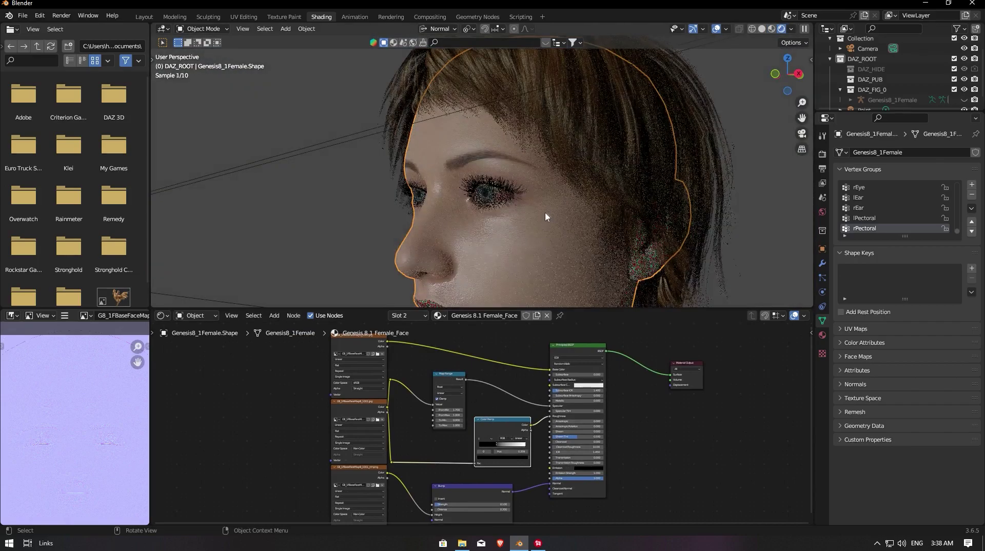
pyautogui.scroll(5, 574, 219)
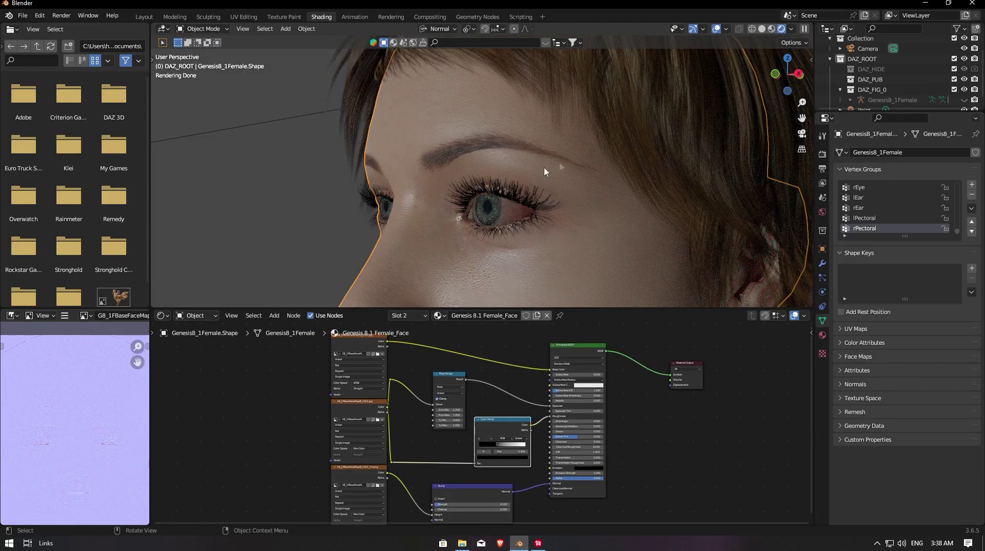
pyautogui.moveTo(803, 118); pyautogui.dragTo(805, 15)
# - Render the image and inspect the skin detail around the eye, nose and cheek
pyautogui.press('F12')
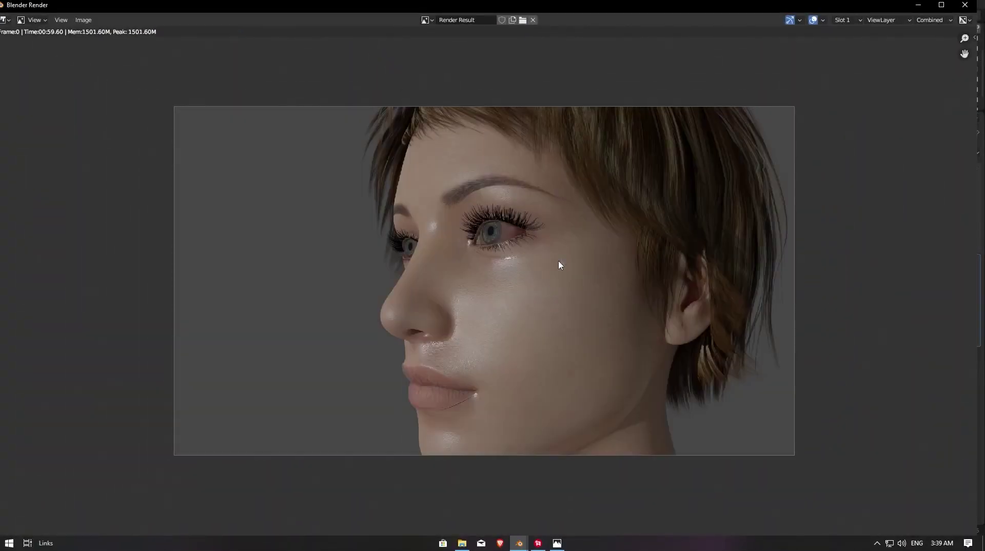
pyautogui.scroll(4, 508, 274)
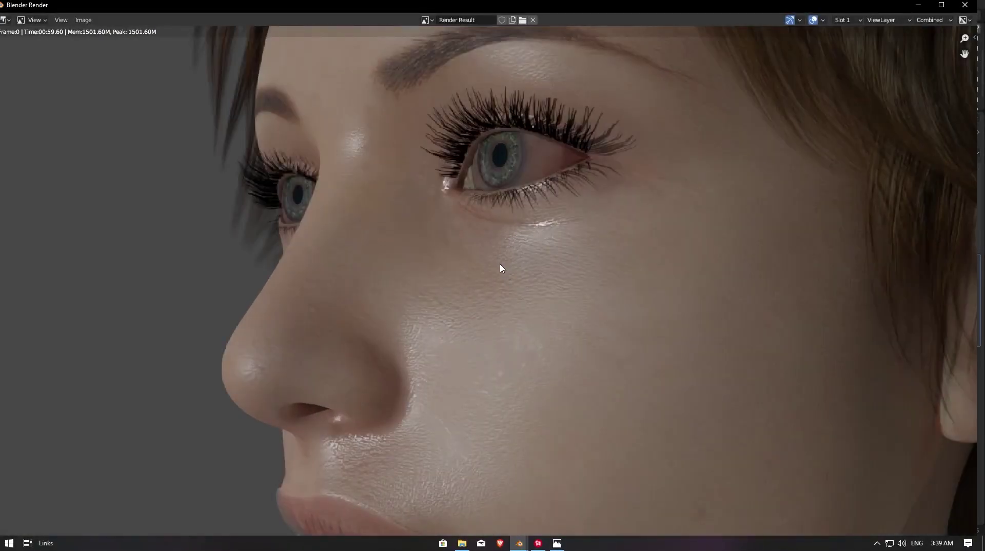
pyautogui.scroll(-4, 500, 266)
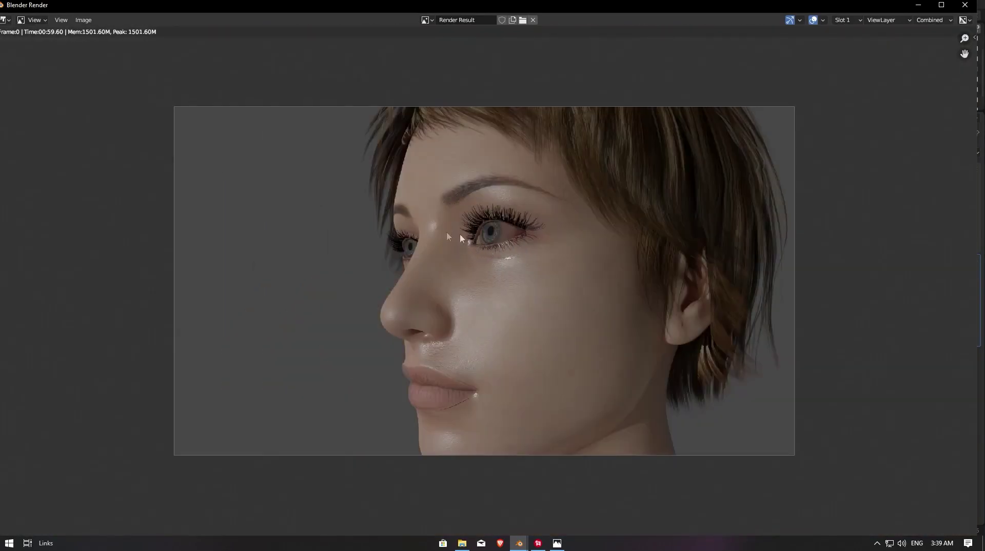